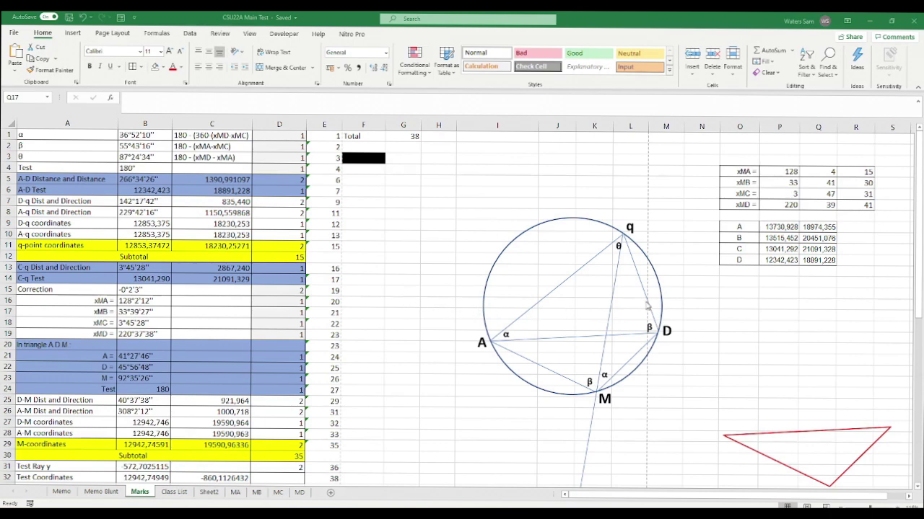
Check the A-D direction, distance and Test formulas in B5, C5 and row 6 against point D's coordinates
scroll(641, 329, down, 1)
scroll(641, 329, up, 1)
scroll(677, 367, down, 1)
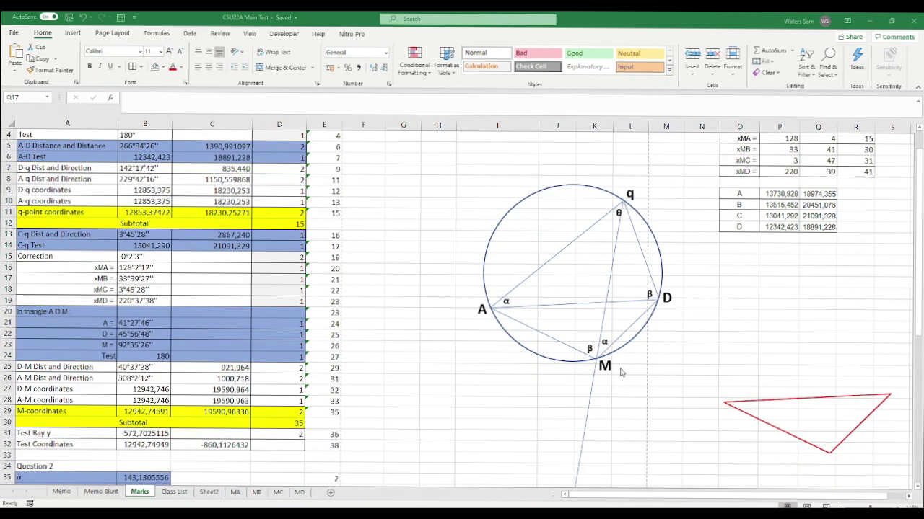
scroll(657, 344, up, 1)
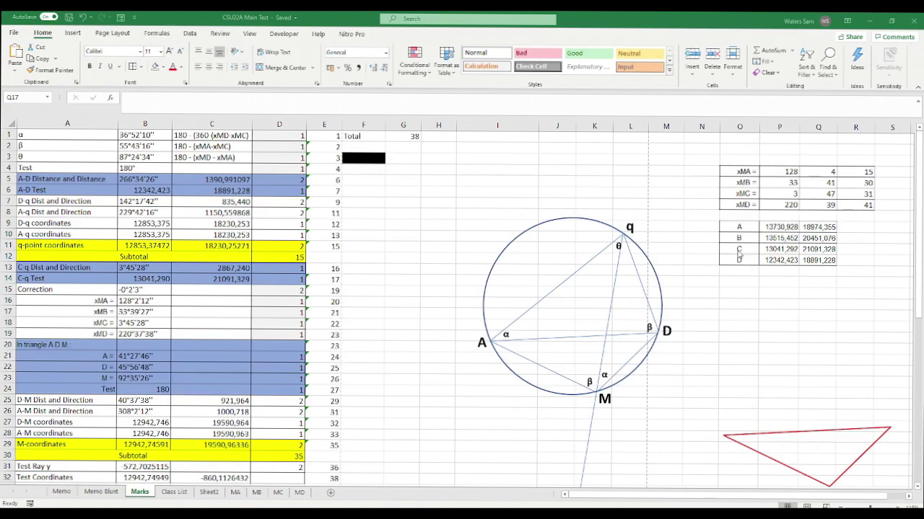
scroll(622, 344, down, 5)
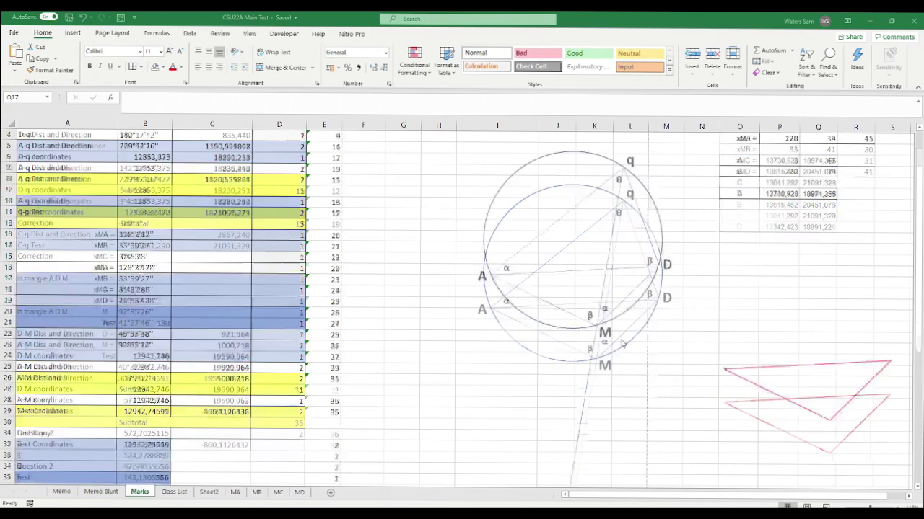
scroll(554, 468, up, 1)
scroll(554, 468, down, 1)
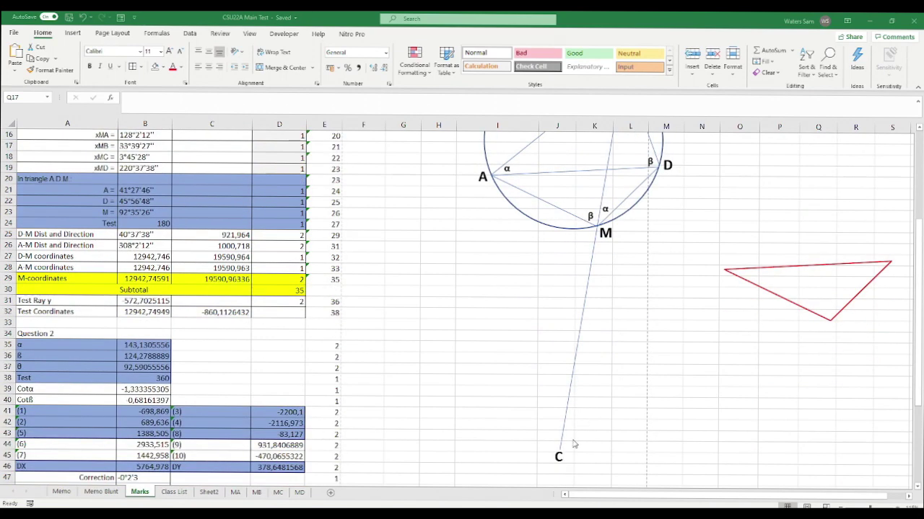
scroll(570, 436, up, 1)
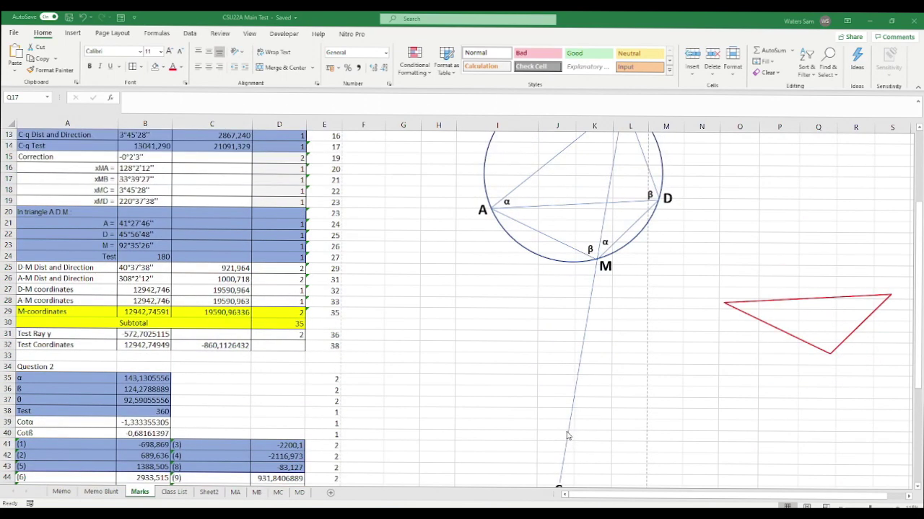
scroll(567, 434, up, 2)
scroll(587, 398, up, 1)
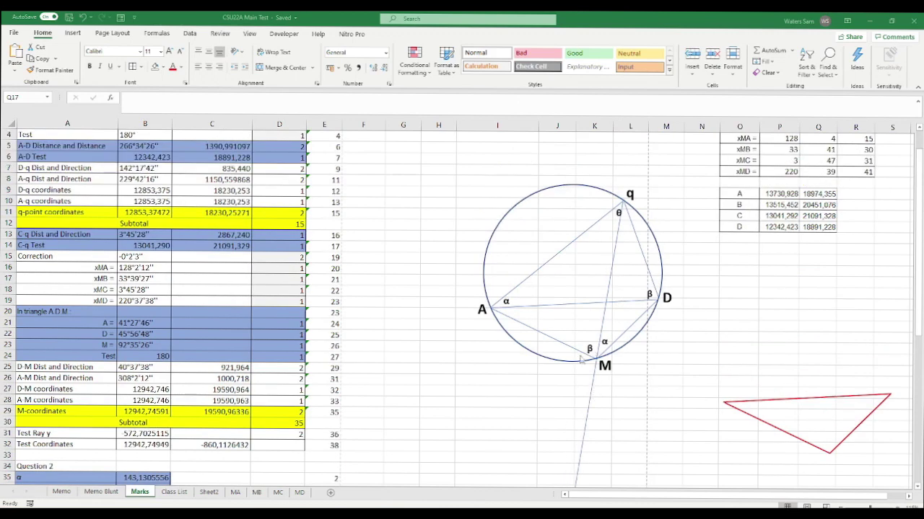
scroll(559, 479, down, 4)
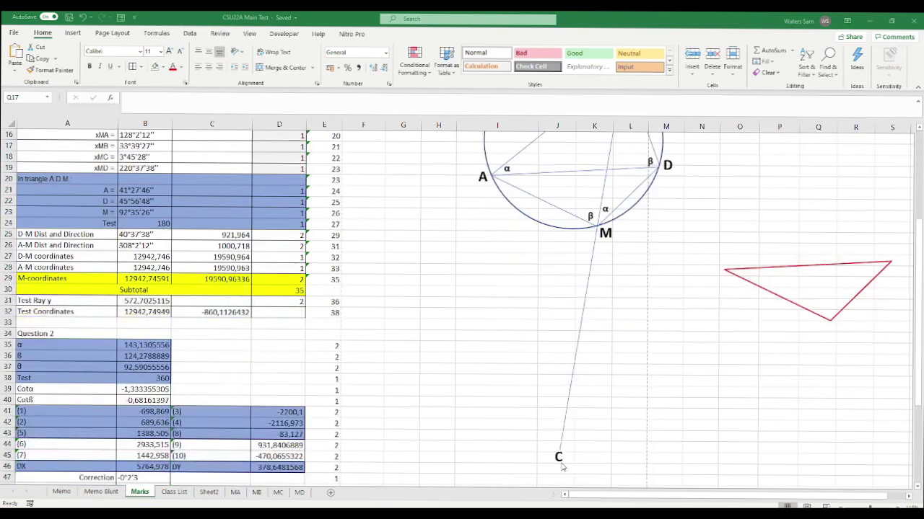
scroll(561, 465, up, 2)
scroll(582, 303, up, 2)
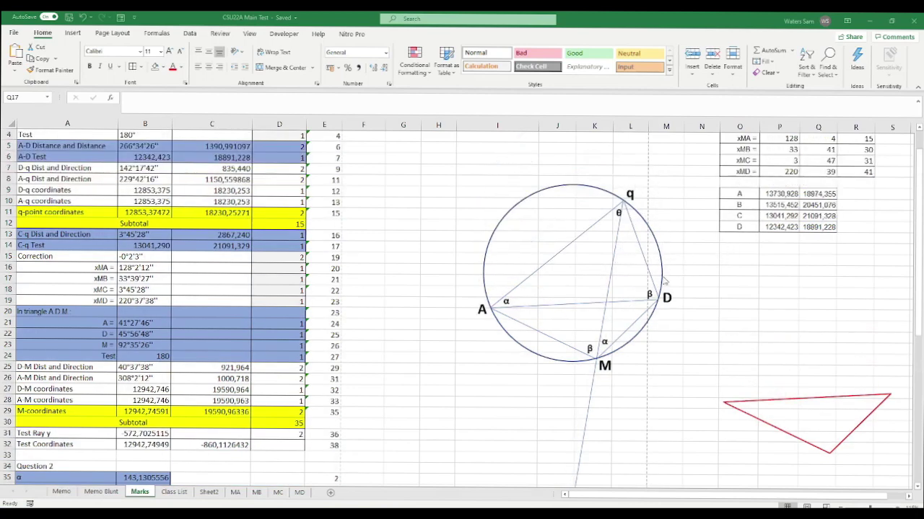
scroll(612, 460, up, 1)
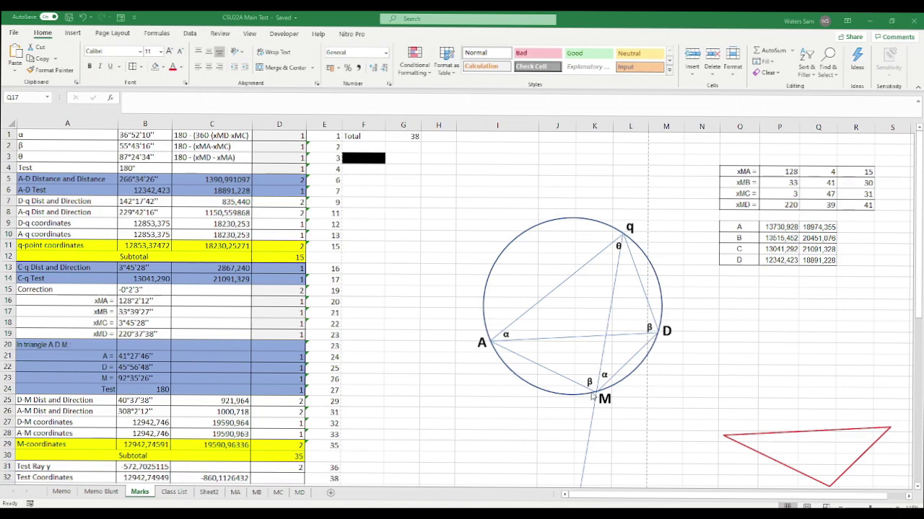
scroll(435, 465, down, 1)
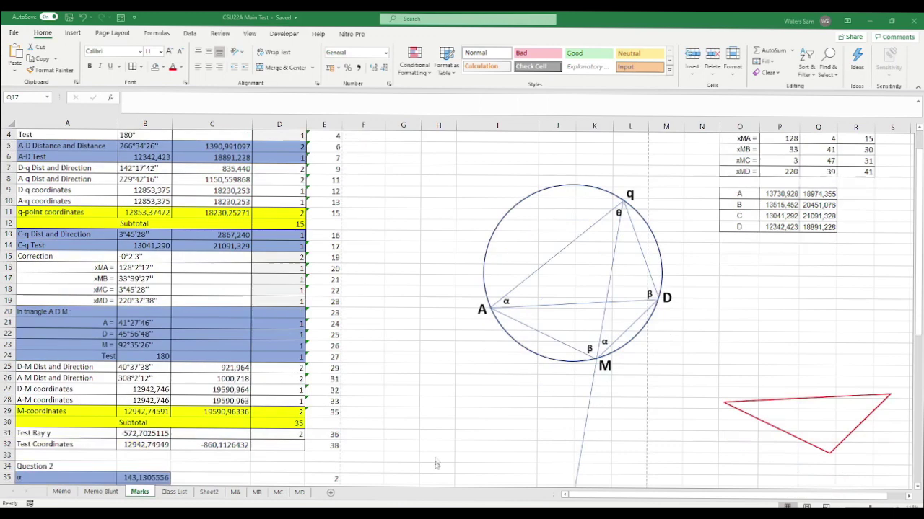
scroll(448, 438, up, 1)
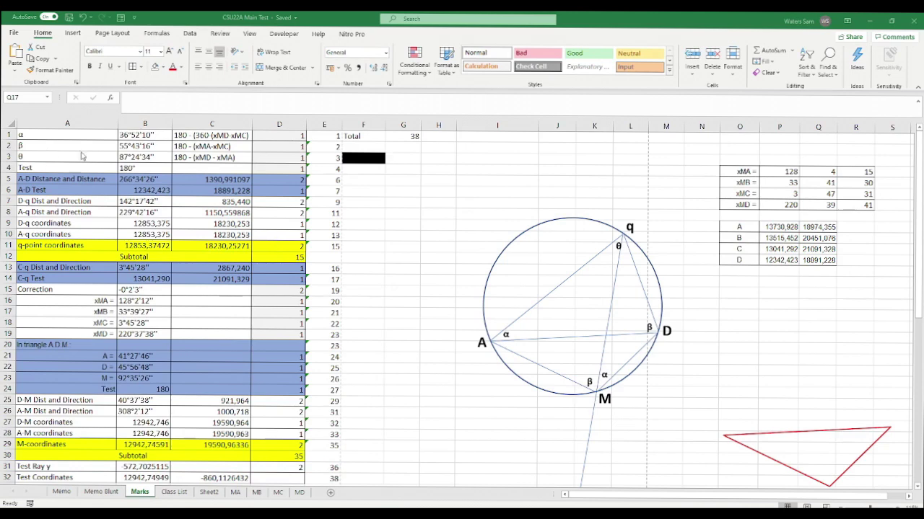
scroll(518, 343, down, 8)
scroll(518, 344, down, 7)
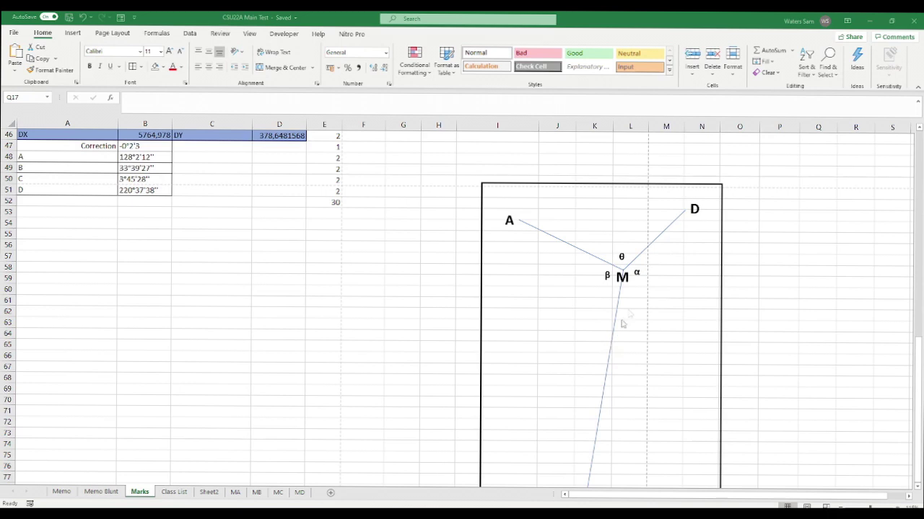
scroll(627, 311, down, 2)
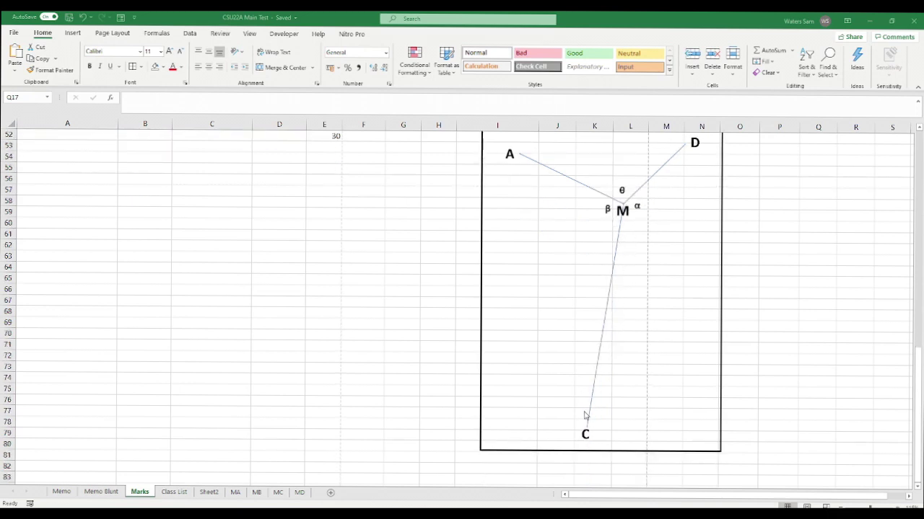
scroll(598, 247, up, 2)
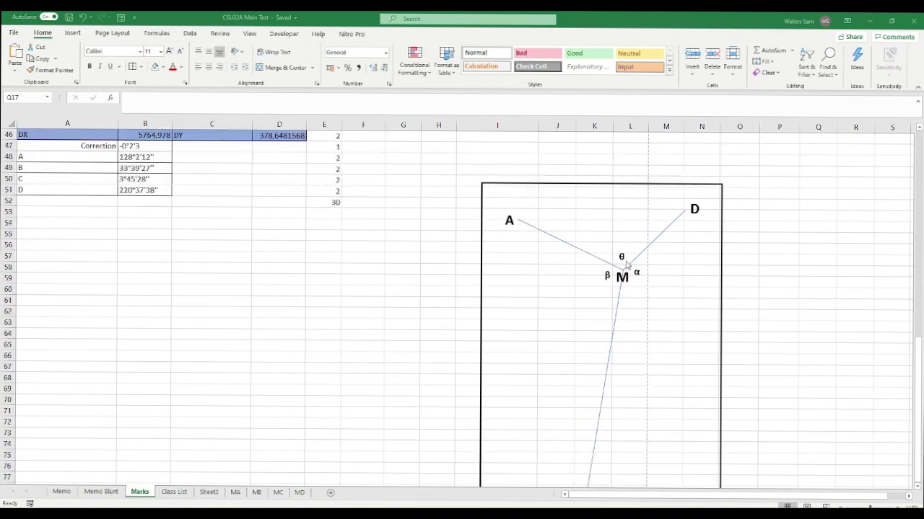
scroll(627, 271, up, 7)
scroll(627, 276, up, 5)
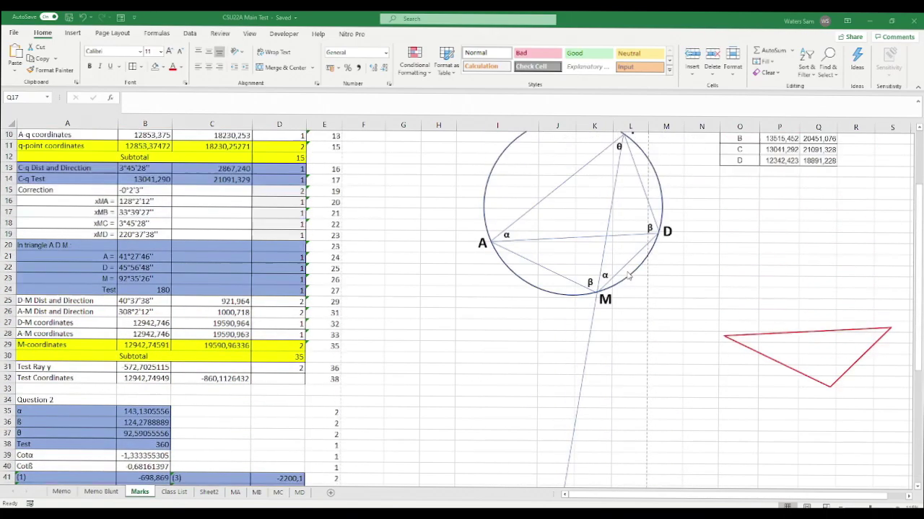
scroll(442, 375, down, 4)
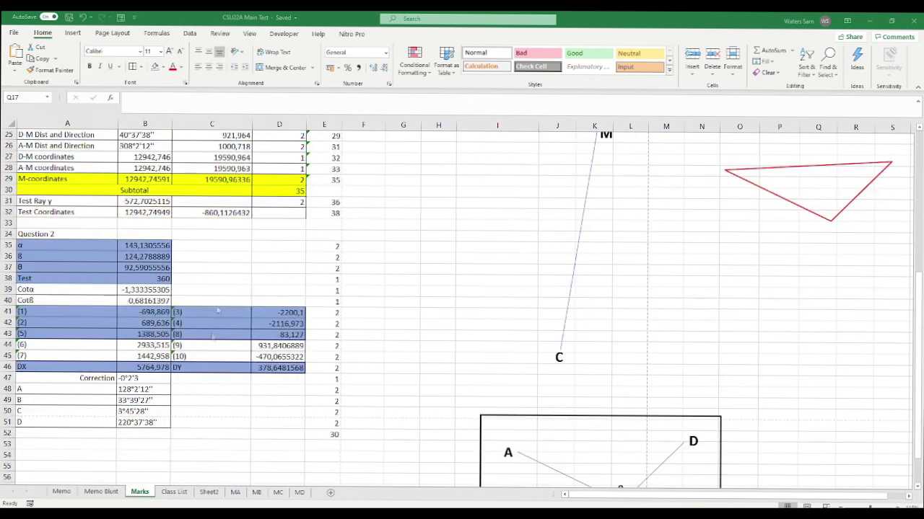
scroll(597, 413, down, 3)
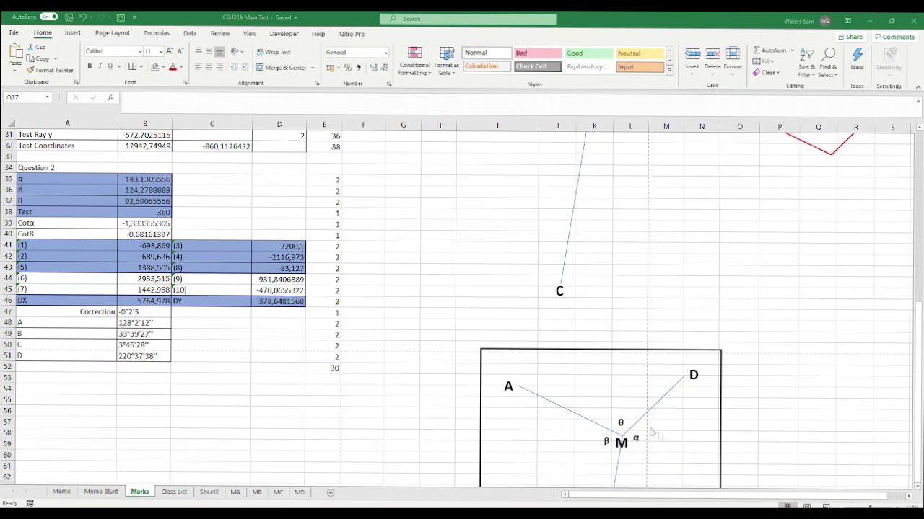
scroll(622, 452, up, 1)
scroll(622, 452, up, 9)
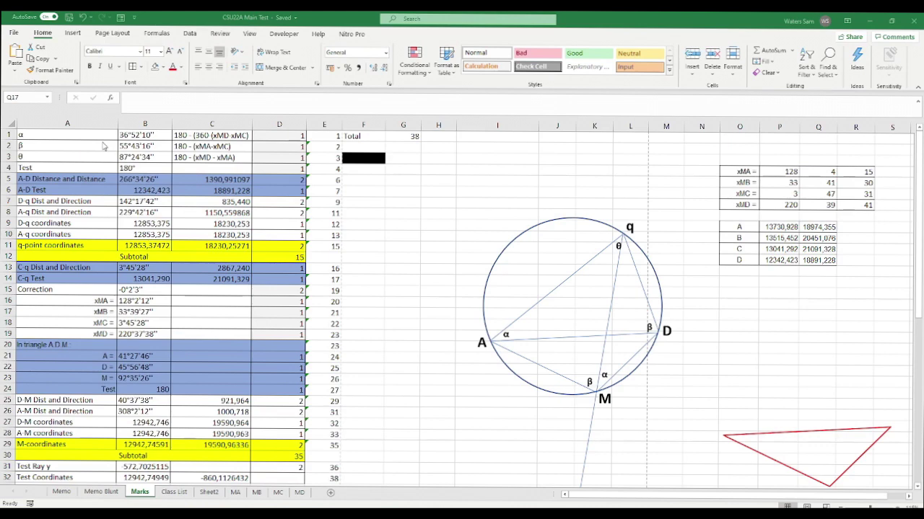
scroll(615, 340, down, 1)
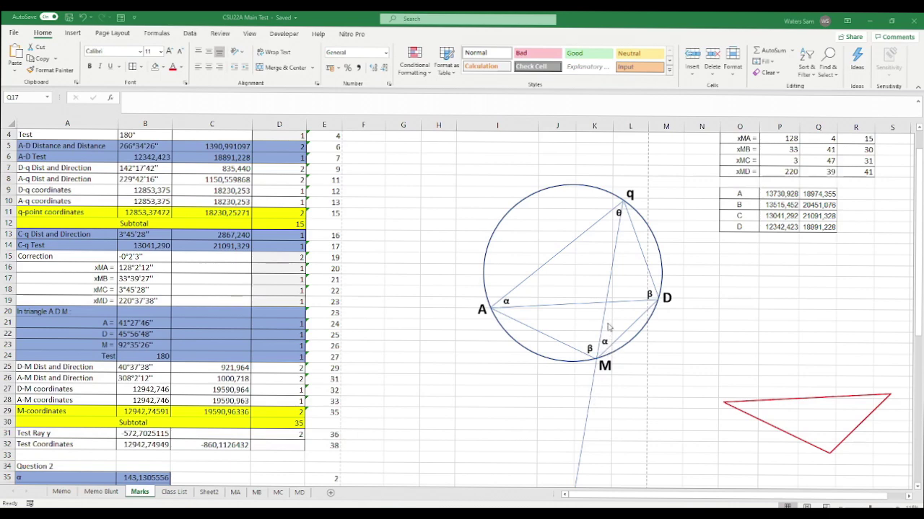
scroll(606, 379, down, 2)
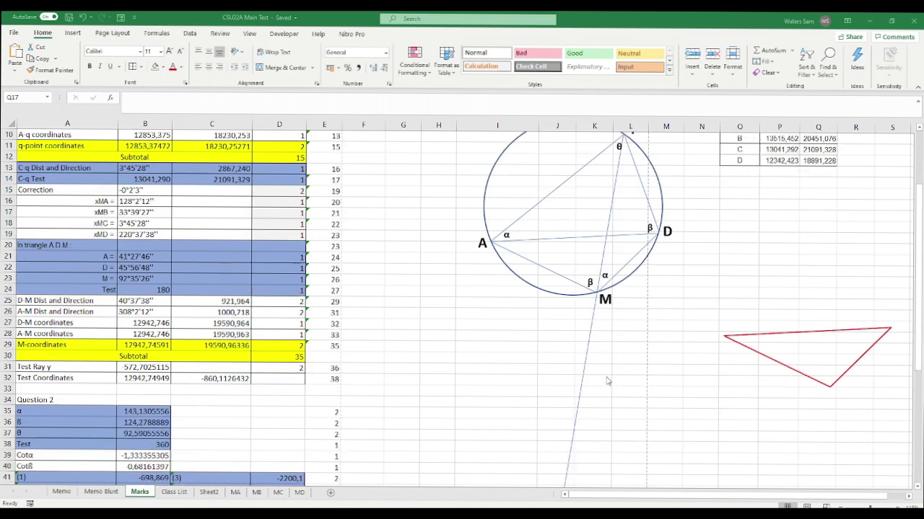
scroll(604, 355, up, 3)
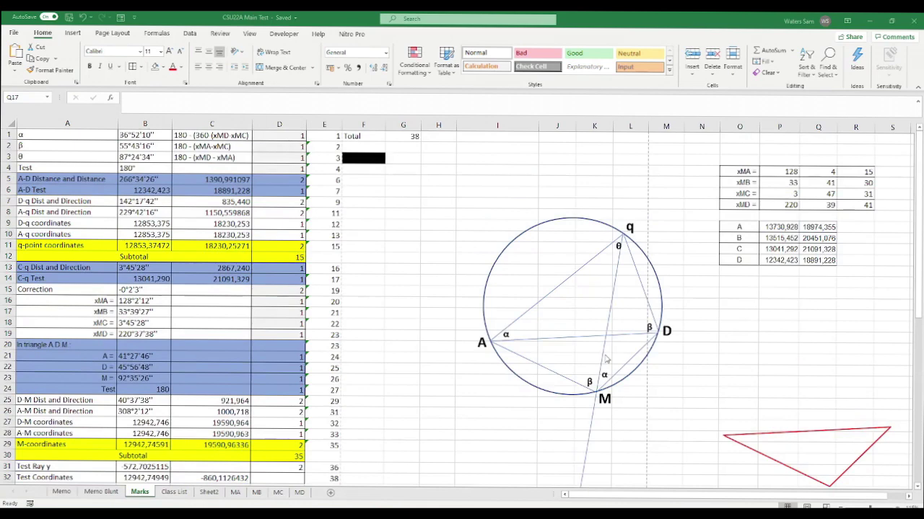
scroll(604, 373, down, 4)
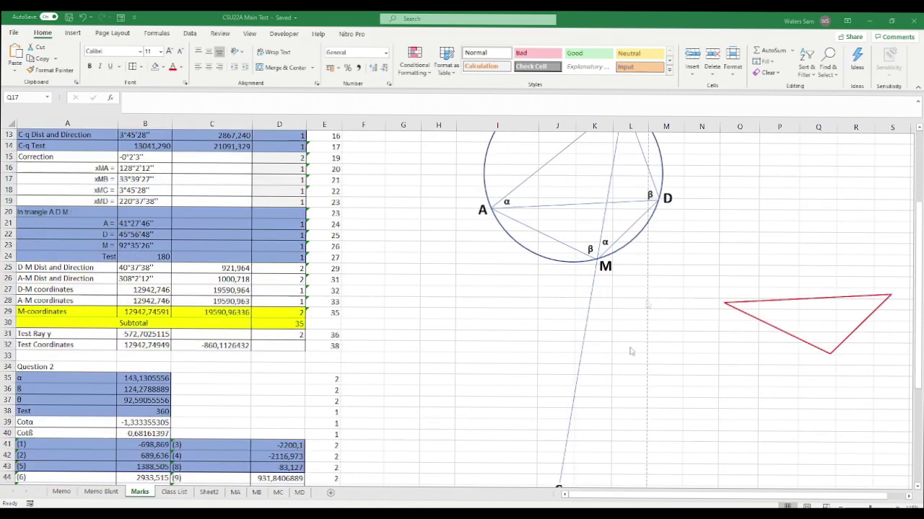
scroll(645, 259, up, 2)
scroll(644, 258, up, 2)
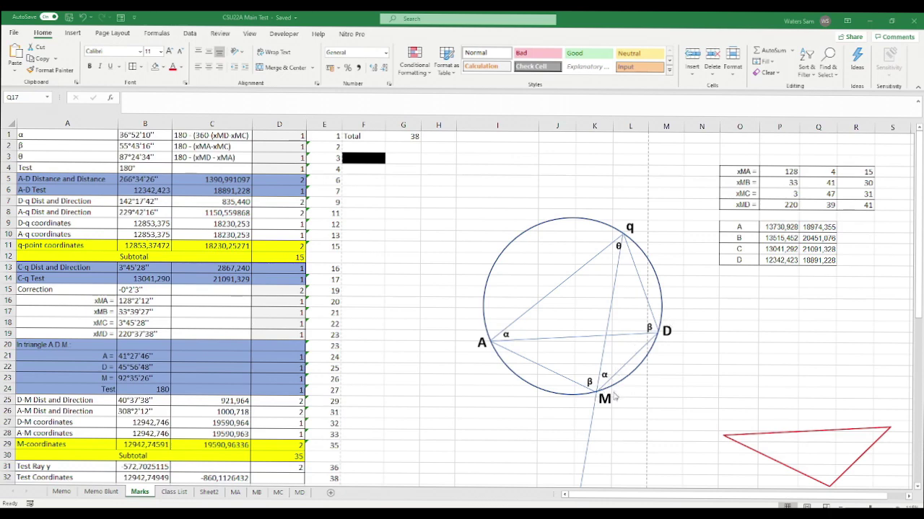
scroll(592, 396, down, 4)
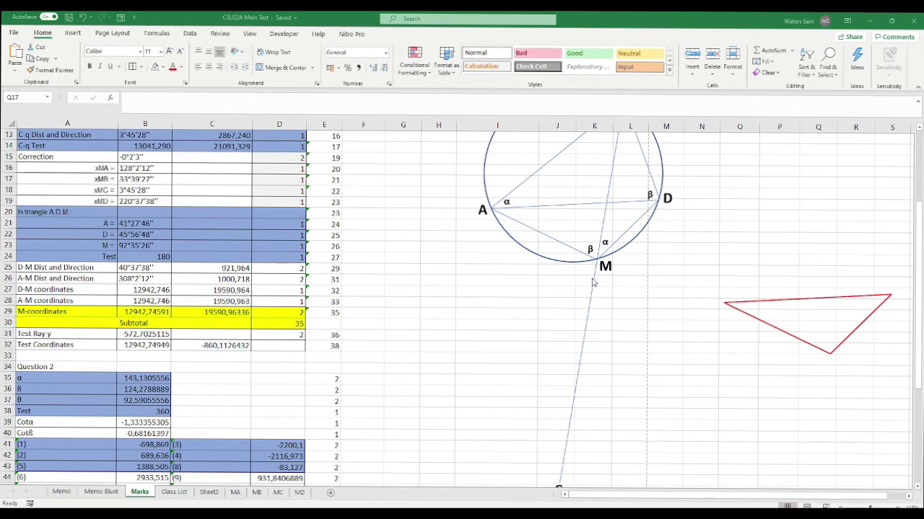
scroll(593, 282, up, 3)
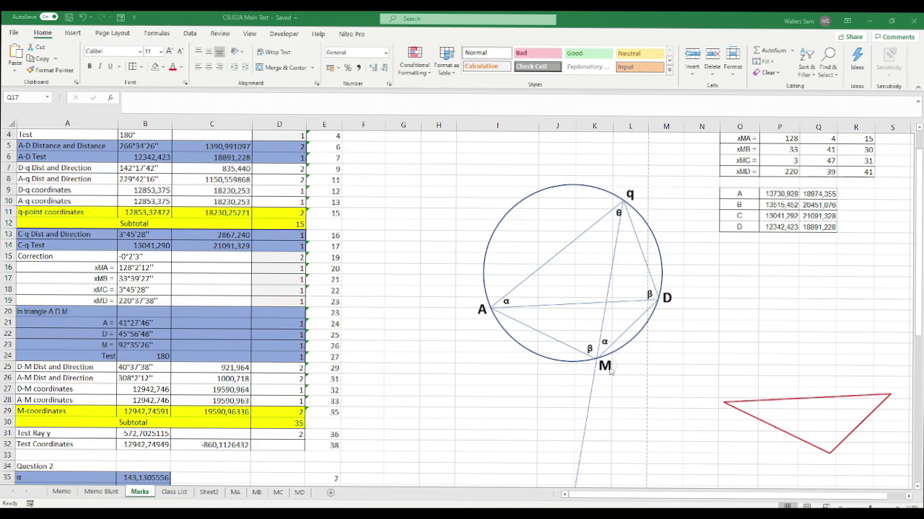
scroll(615, 355, up, 1)
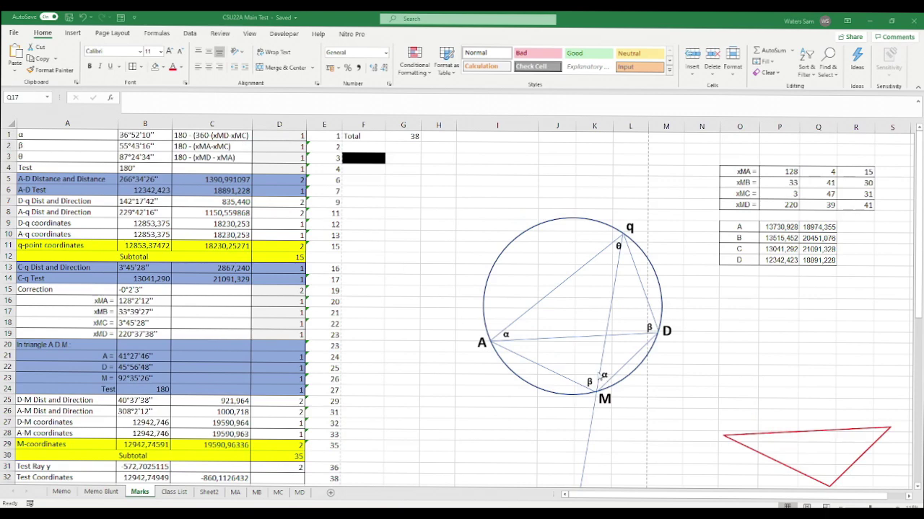
scroll(603, 373, down, 1)
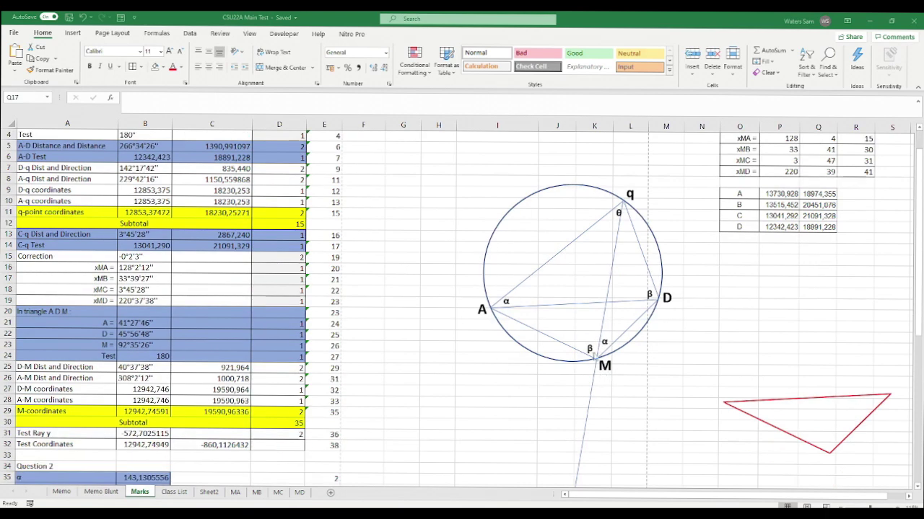
scroll(591, 360, down, 1)
scroll(591, 339, up, 2)
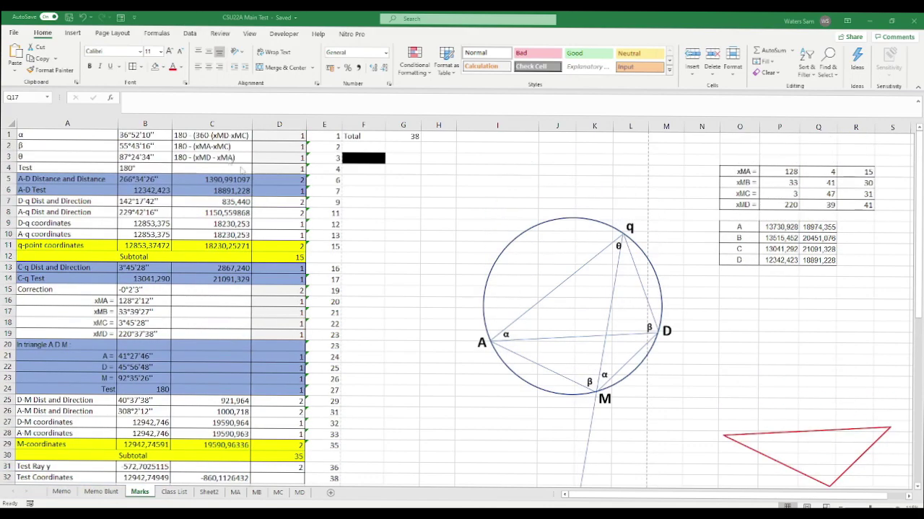
scroll(566, 357, down, 3)
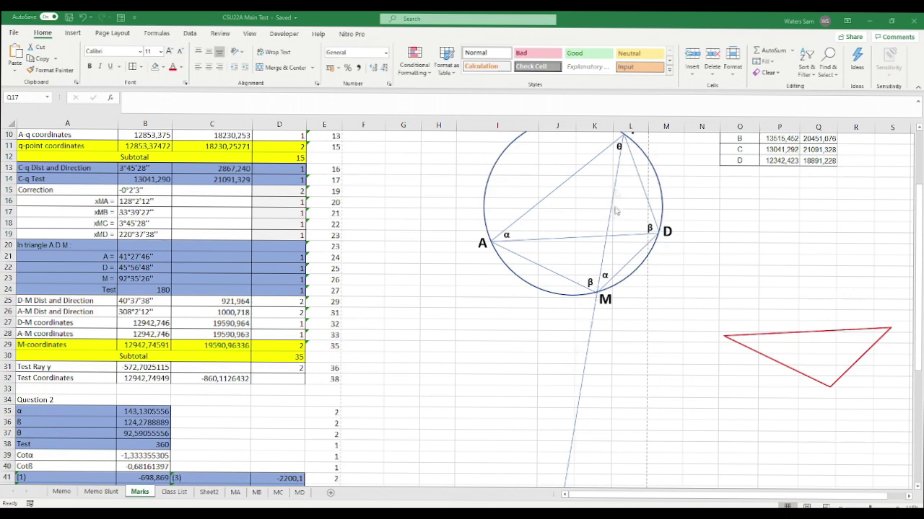
scroll(586, 355, up, 1)
scroll(588, 346, up, 1)
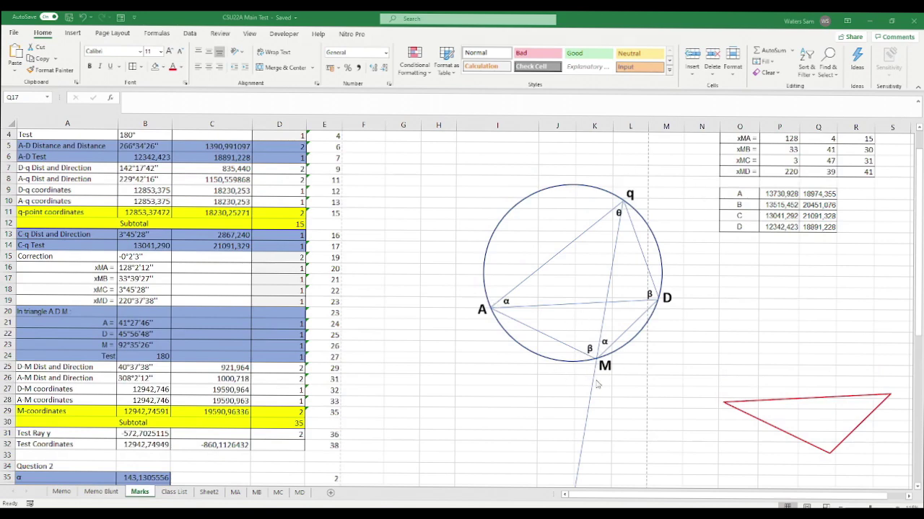
scroll(166, 233, up, 1)
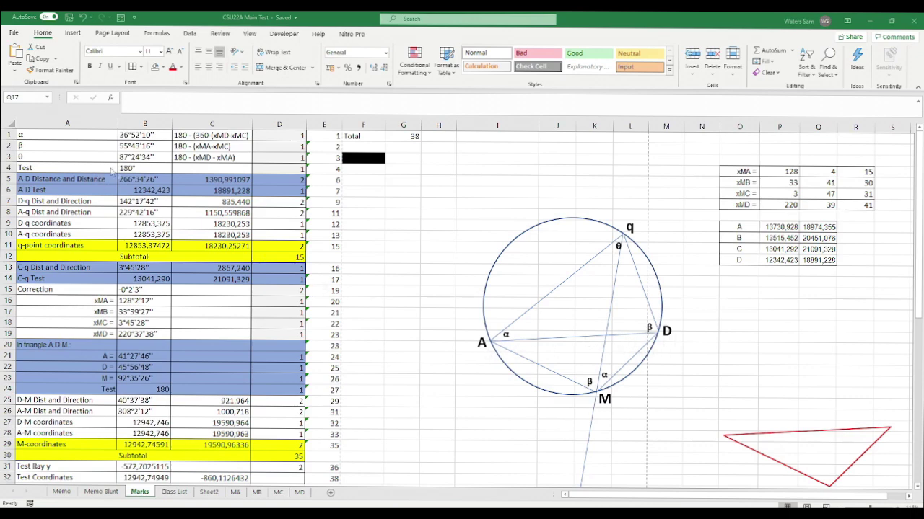
click(135, 179)
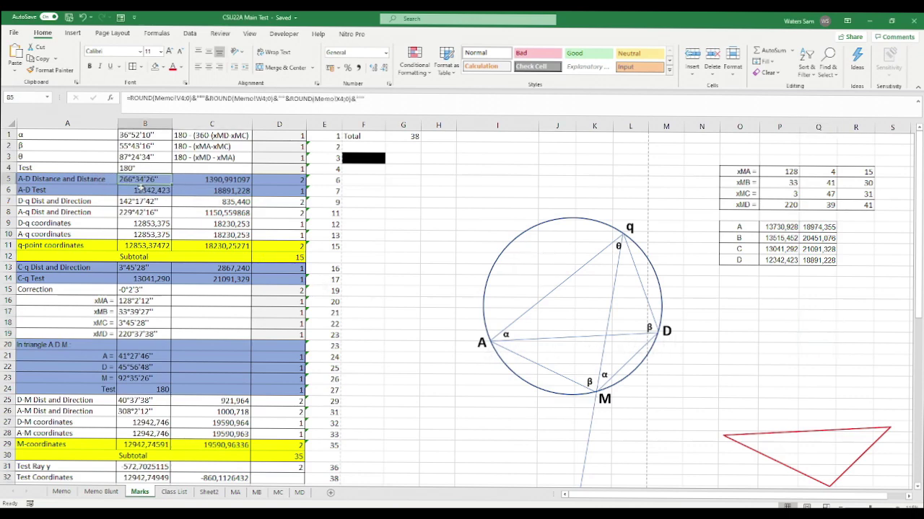
click(202, 181)
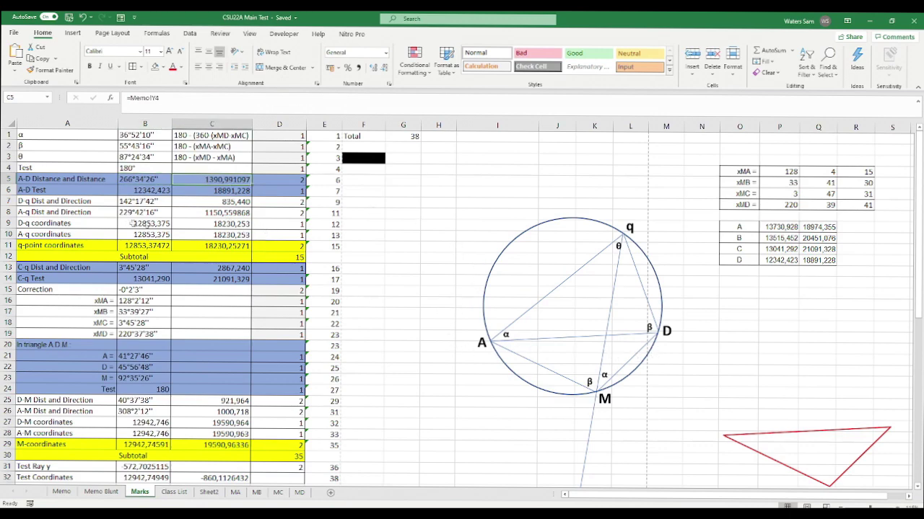
click(137, 190)
mouse_move(177, 202)
mouse_down()
mouse_move(202, 192)
mouse_move(136, 190)
mouse_move(216, 190)
mouse_up()
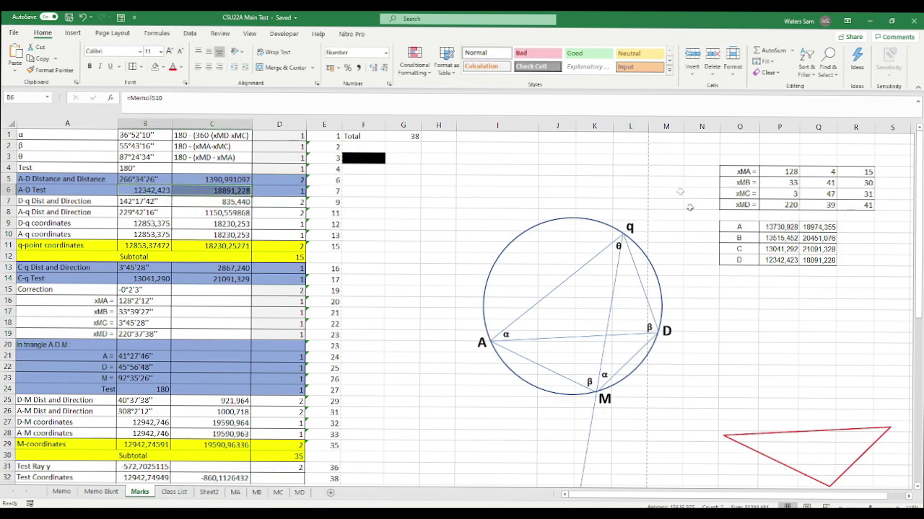
drag(777, 262, 819, 261)
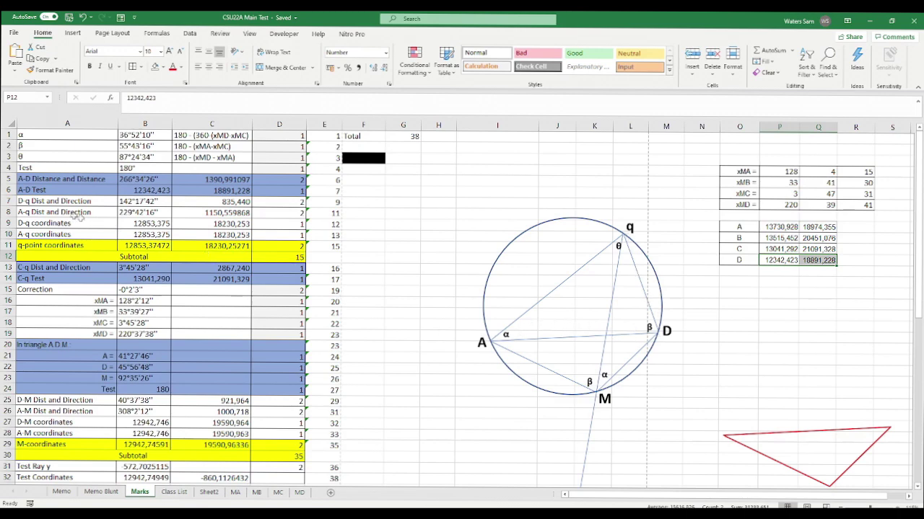
Check the D-q and A-q direction formulas in B7 and B8 against B5
click(156, 183)
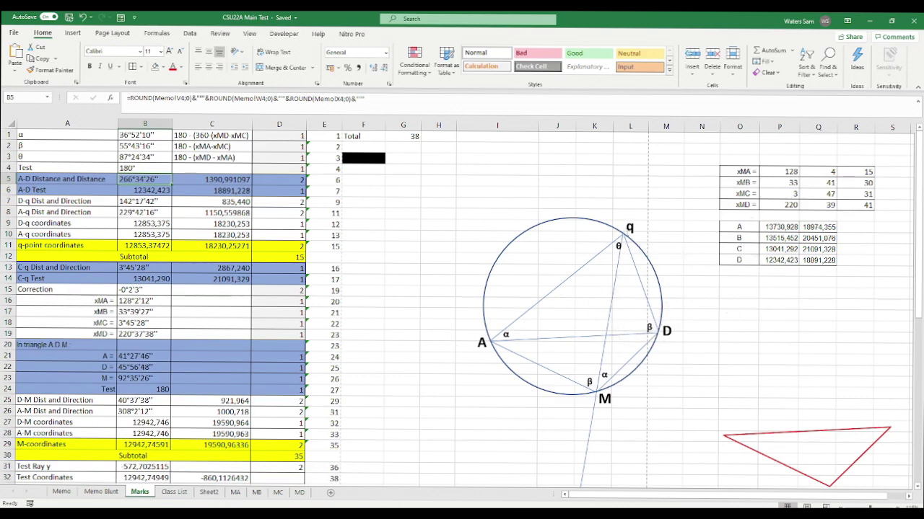
click(145, 202)
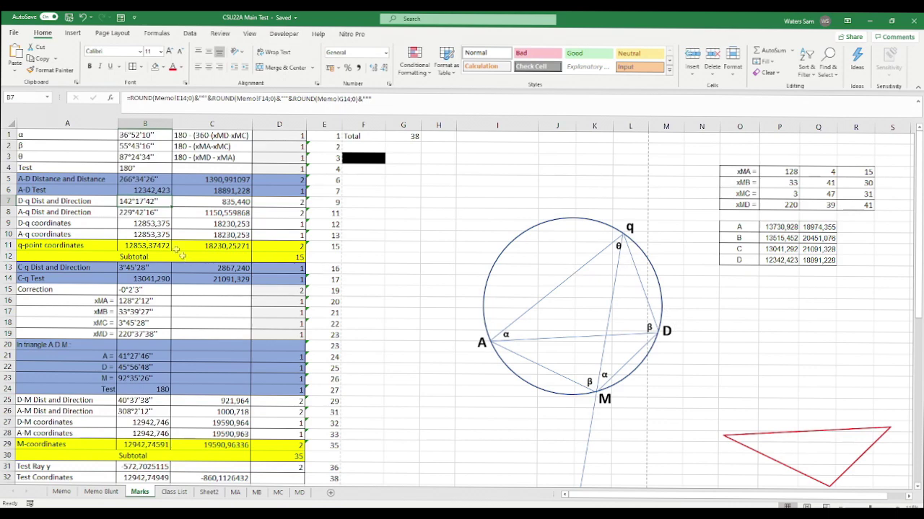
click(129, 214)
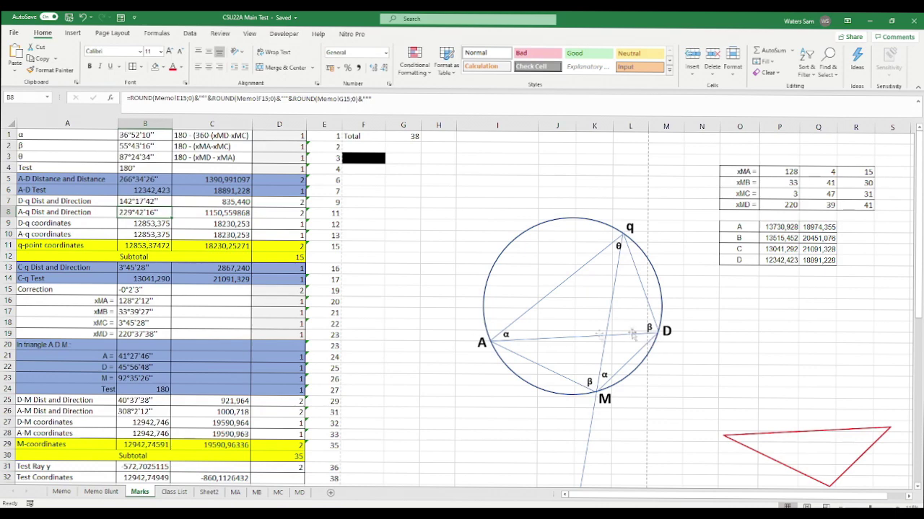
click(154, 181)
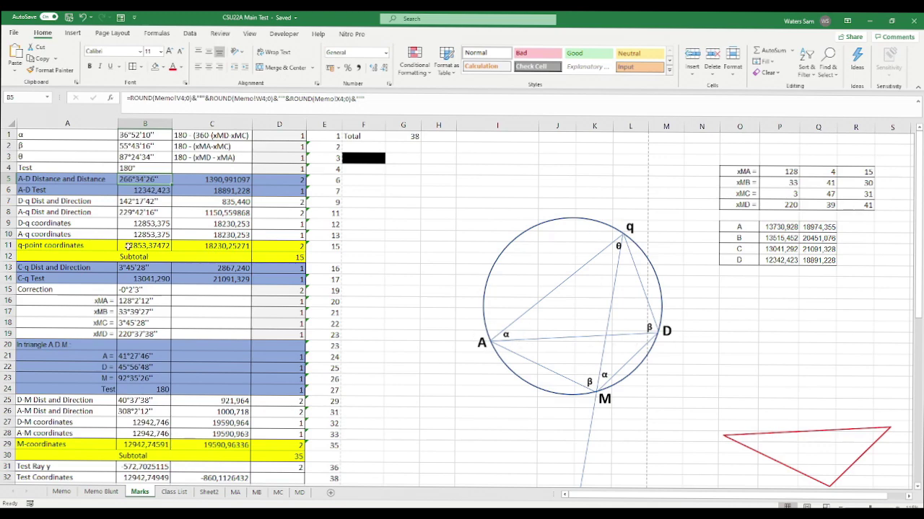
drag(134, 202, 196, 217)
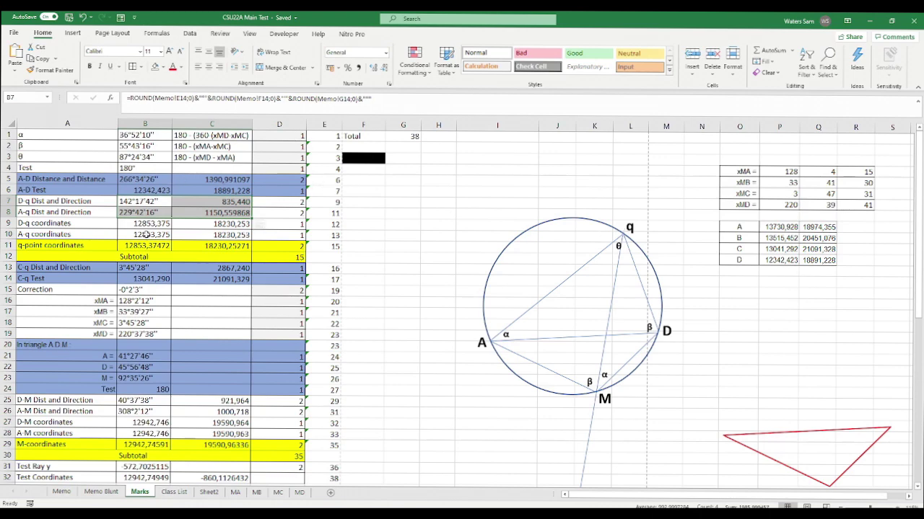
mouse_move(147, 226)
mouse_down()
mouse_move(153, 236)
mouse_move(216, 235)
mouse_up()
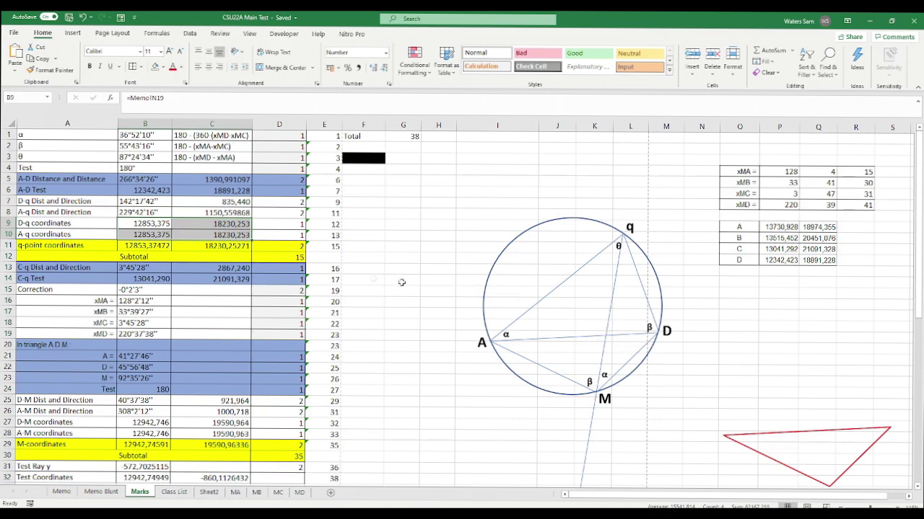
Inspect the q coordinate formulas in row 9 and the q-point coordinates in row 11
click(166, 236)
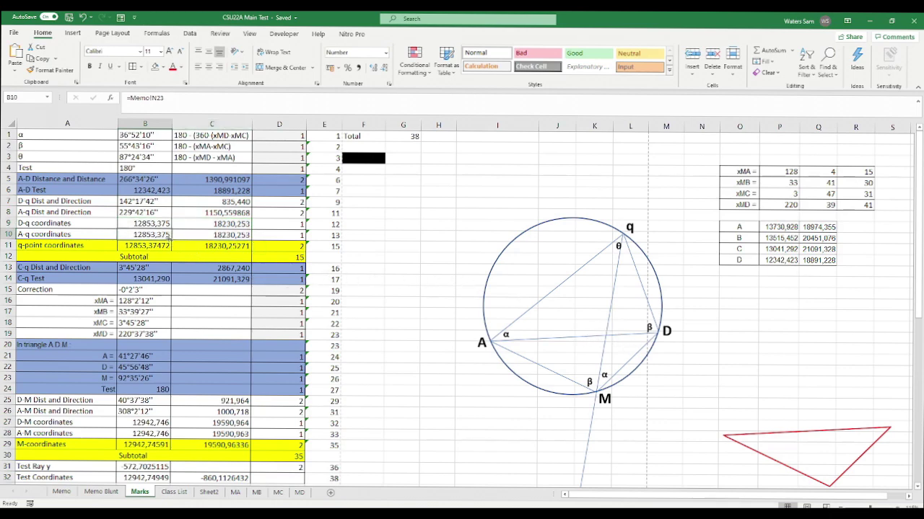
drag(158, 224, 202, 237)
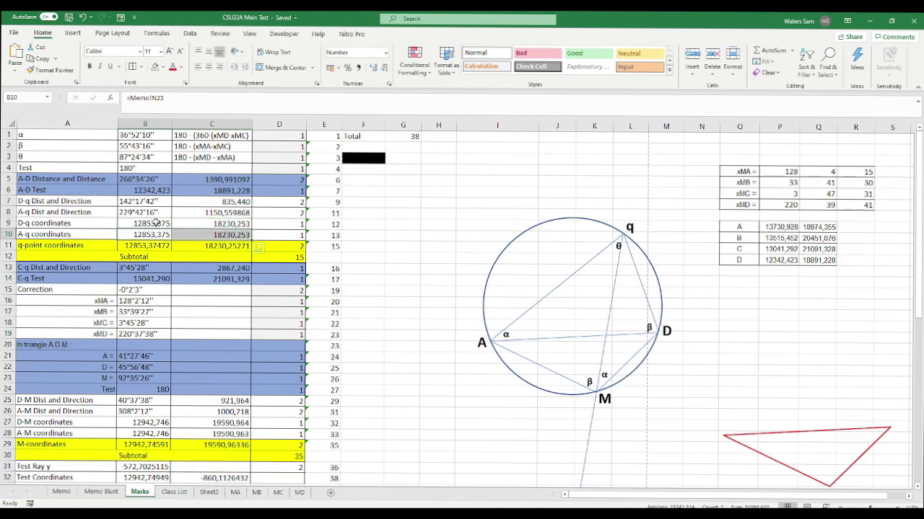
drag(157, 224, 217, 237)
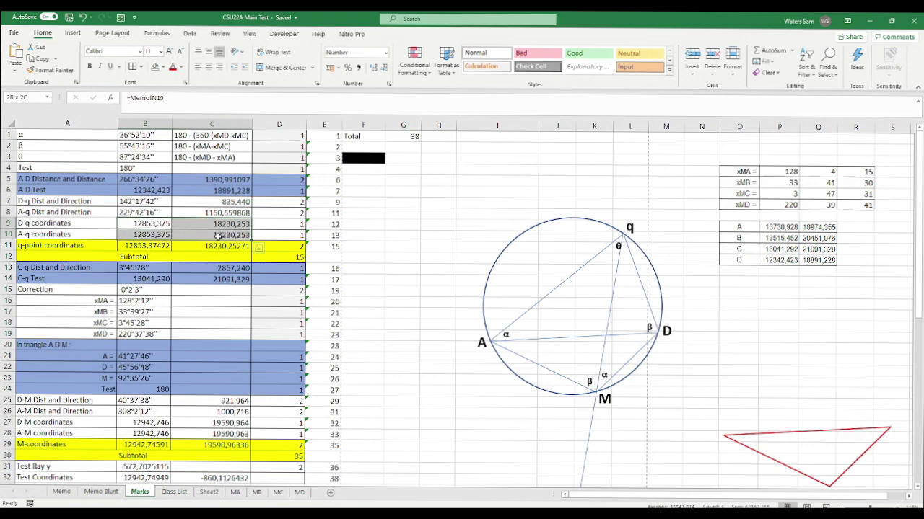
click(157, 226)
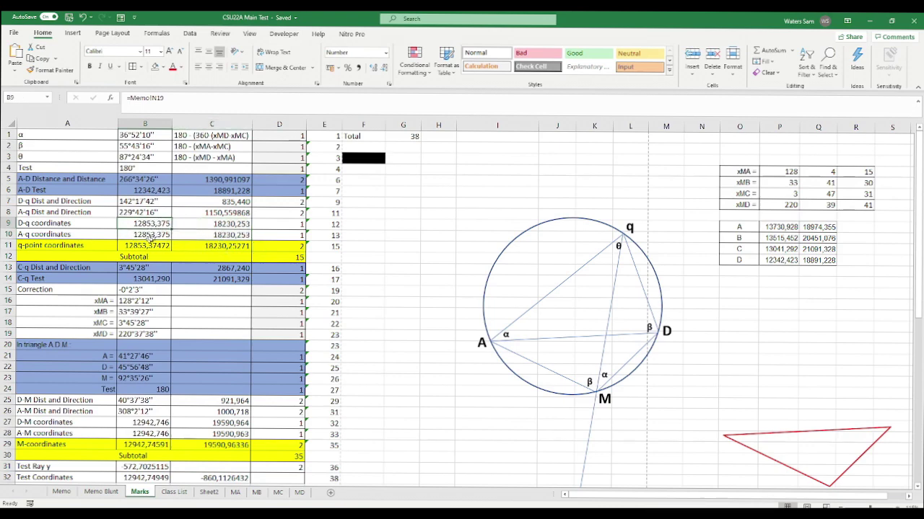
drag(158, 223, 197, 236)
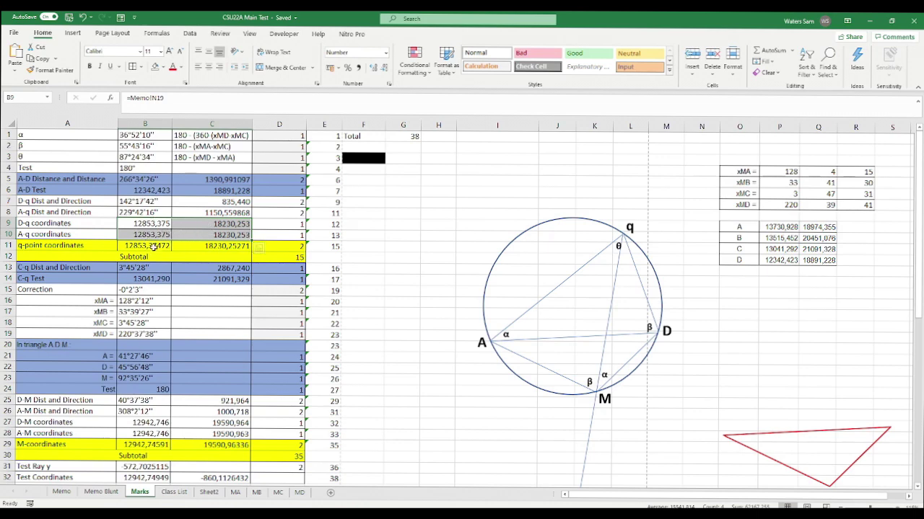
drag(159, 247, 211, 246)
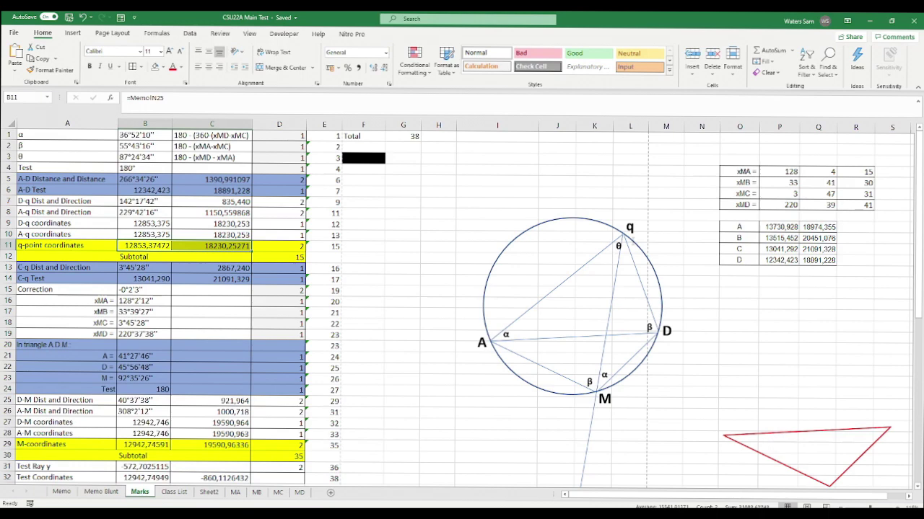
Inspect the C-q direction and distance formulas in B13 and C13
scroll(216, 277, down, 1)
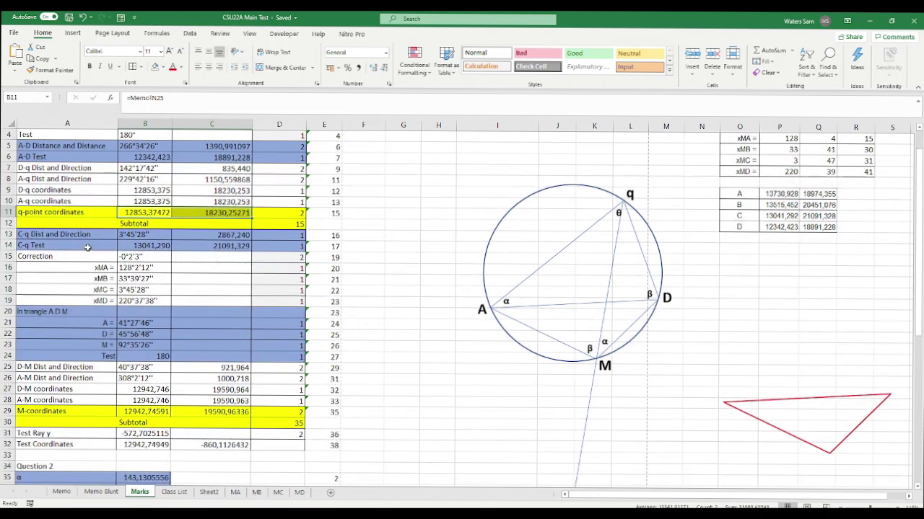
scroll(411, 371, down, 4)
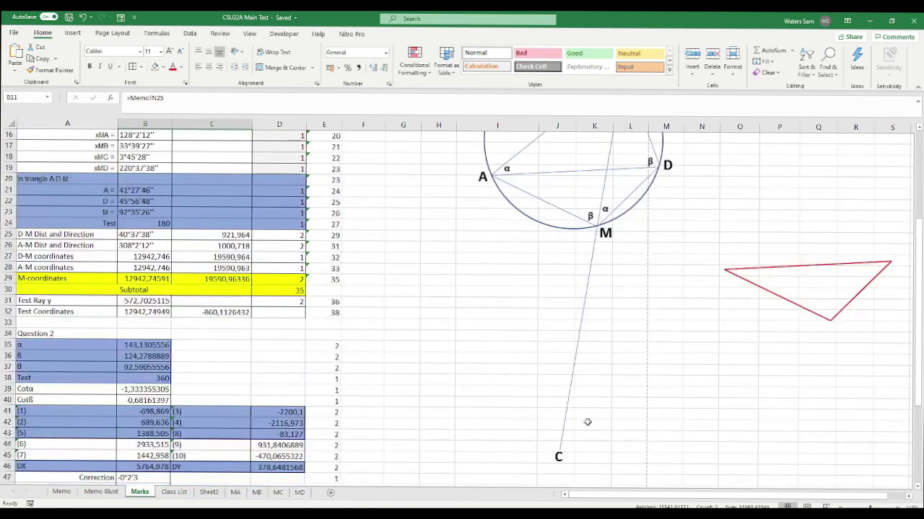
scroll(555, 456, up, 4)
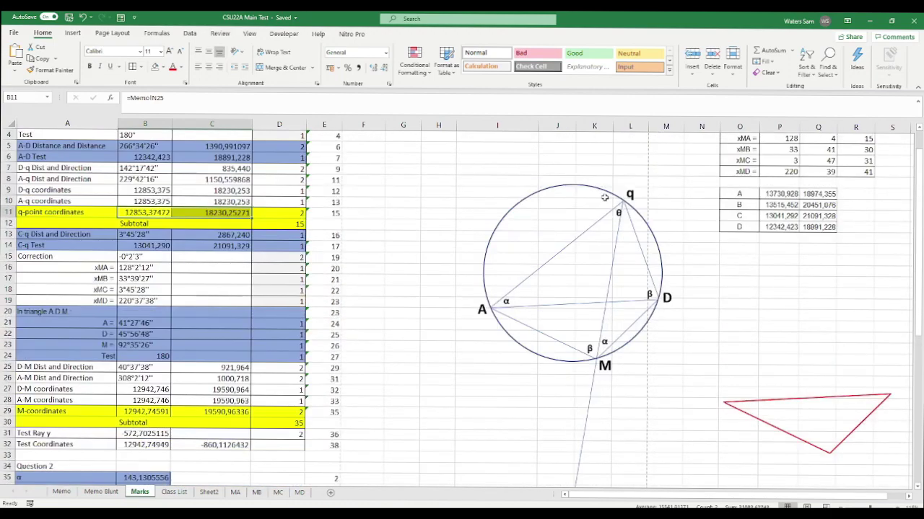
scroll(587, 340, down, 4)
scroll(569, 382, up, 4)
click(147, 235)
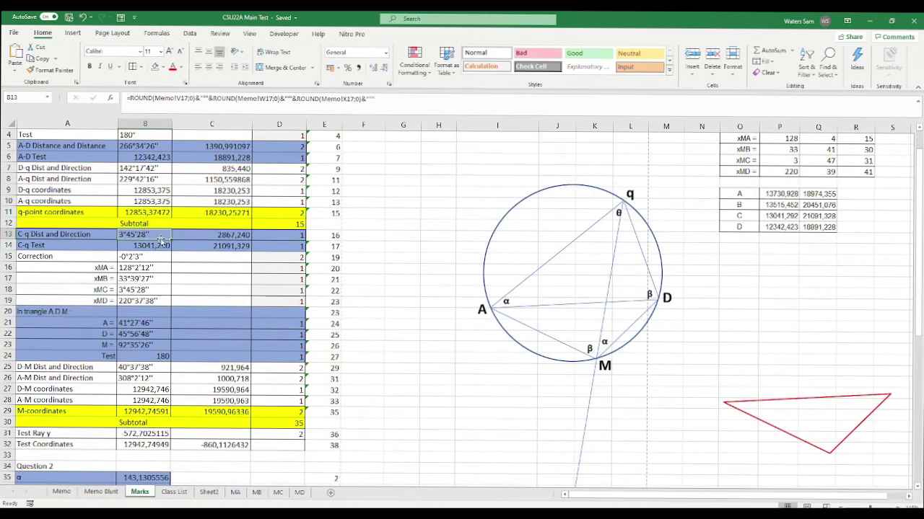
click(216, 236)
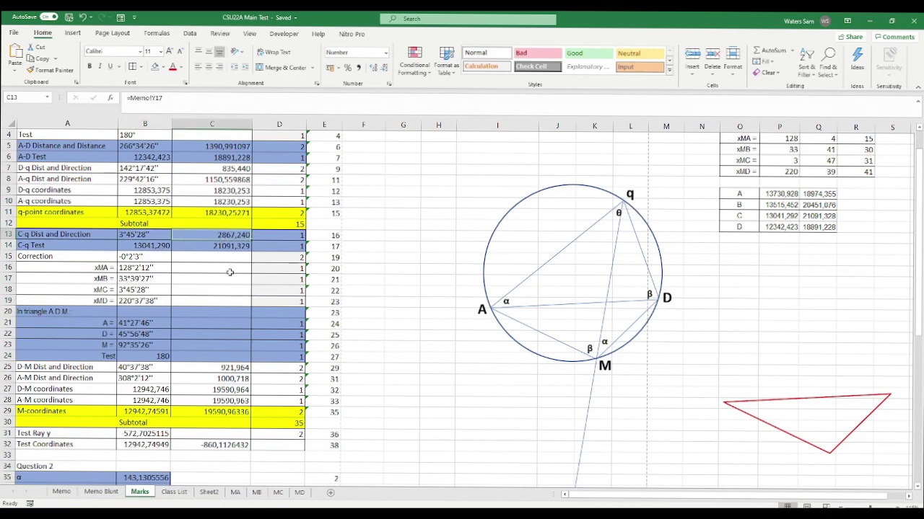
click(155, 236)
Rename the A13 label from C-q to 'q-C Dist and Direction'
click(24, 236)
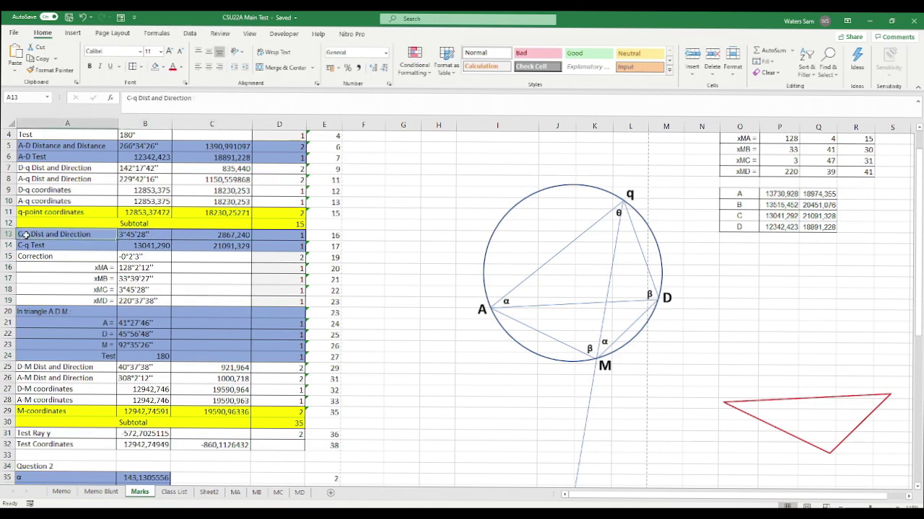
click(27, 245)
double_click(24, 236)
key(BackSpace)
key(BackSpace)
key(Right)
text(-C)
key(Return)
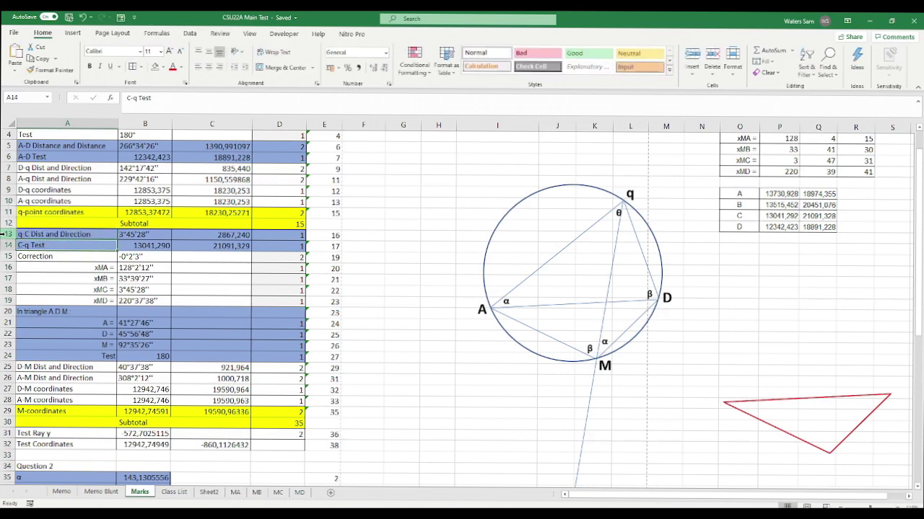
Rename the A14 label to 'q-C Test' and select its values in B14:C14
double_click(25, 245)
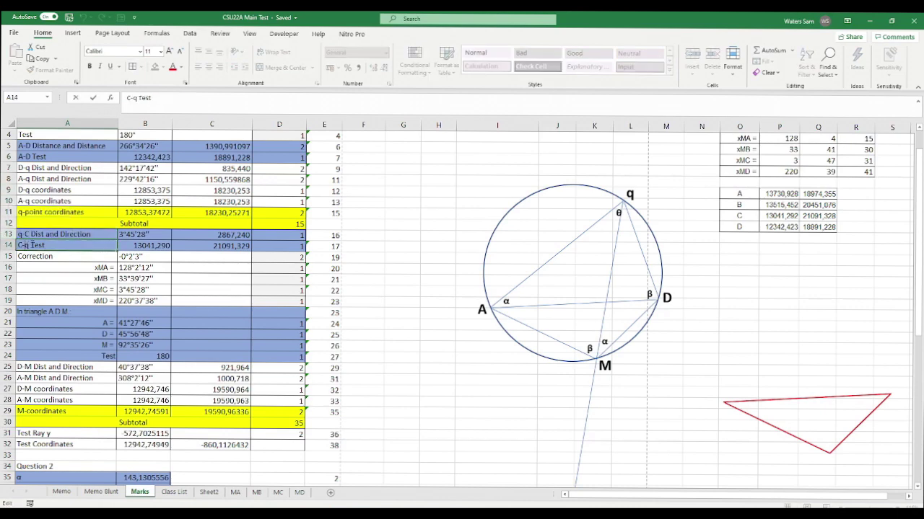
text(q-C)
key(Return)
click(144, 236)
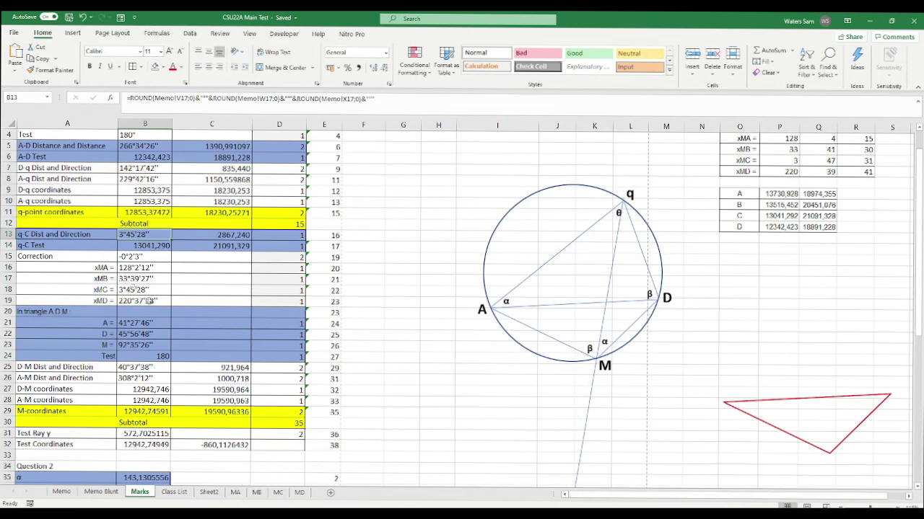
scroll(512, 298, down, 1)
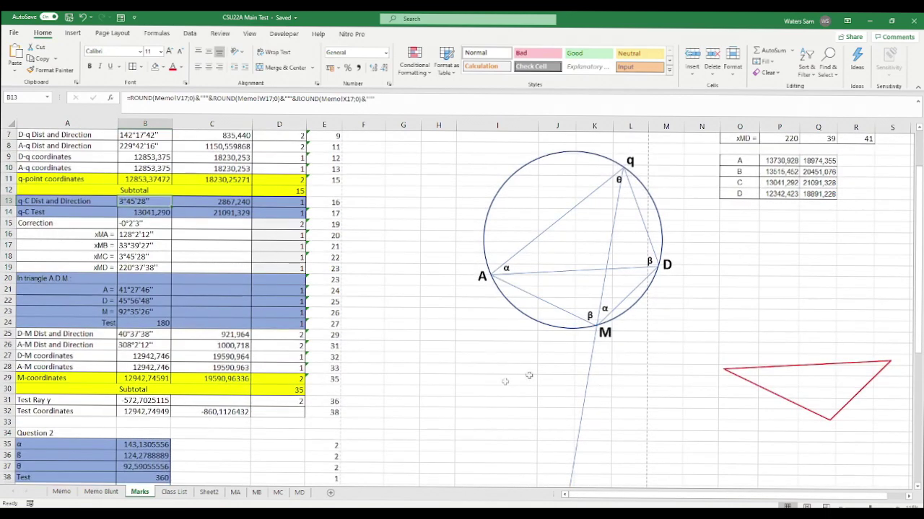
drag(130, 212, 220, 214)
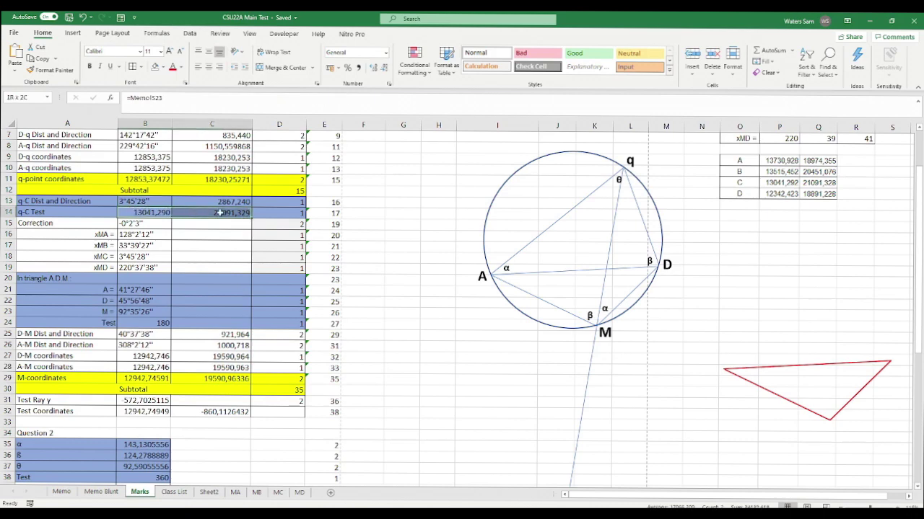